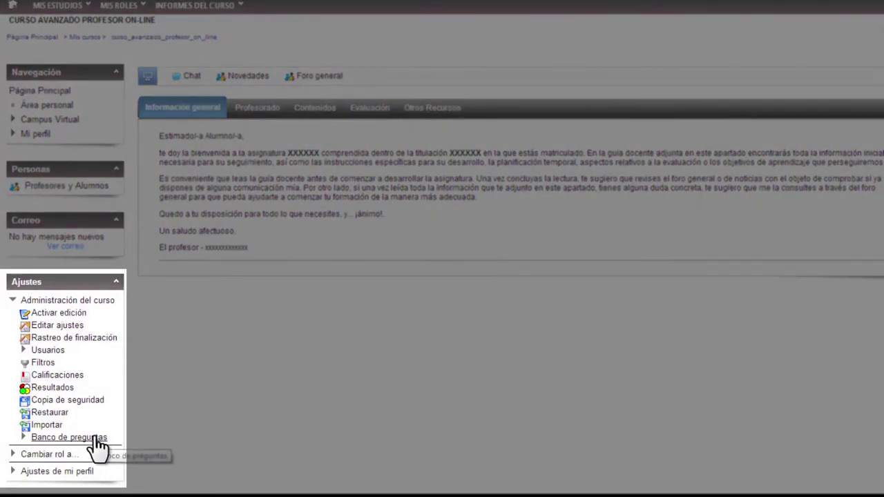
Open the course's Banco de preguntas and select the category Tema 1.
{"action": "left_click", "coordinate": [96, 438]}
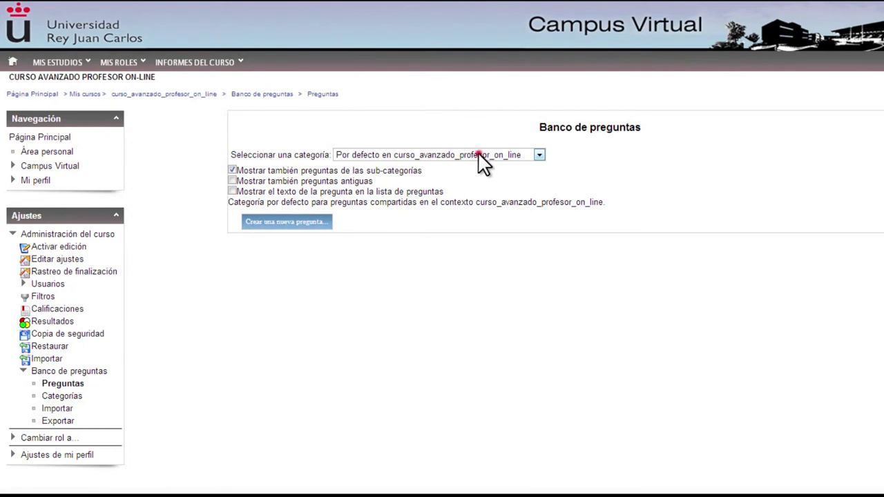
{"action": "left_click", "coordinate": [478, 153]}
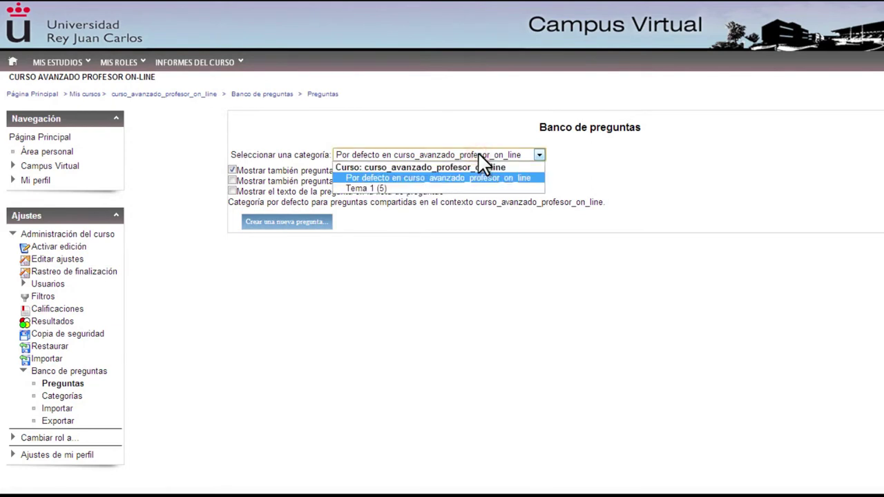
{"action": "left_click", "coordinate": [460, 187]}
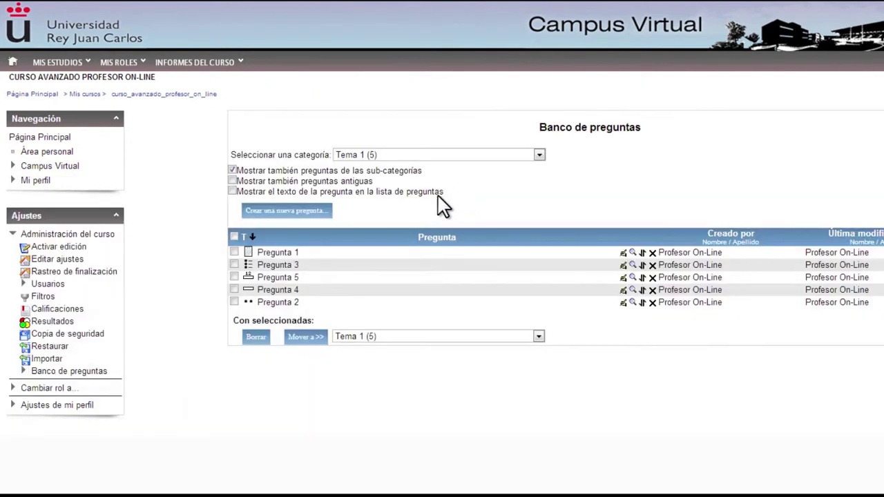
Start creating a new question of type Emparejamiento in the Tema 1 category.
{"action": "left_click", "coordinate": [302, 211]}
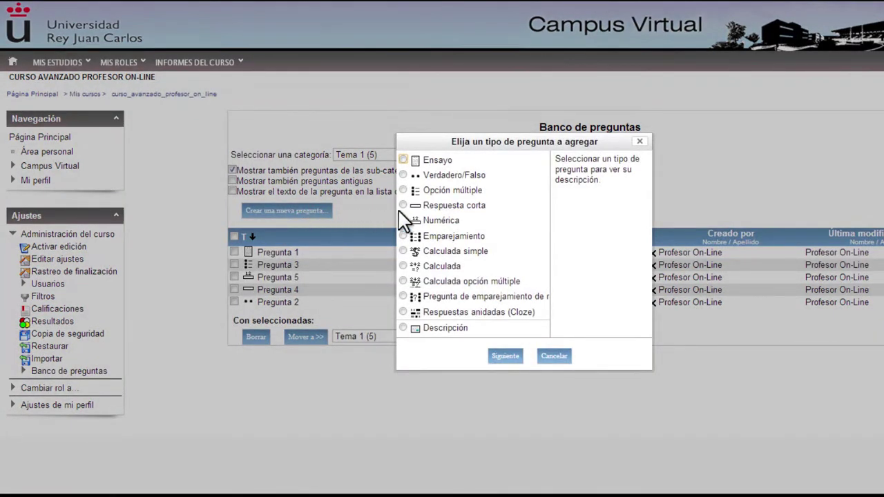
{"action": "left_click", "coordinate": [455, 235]}
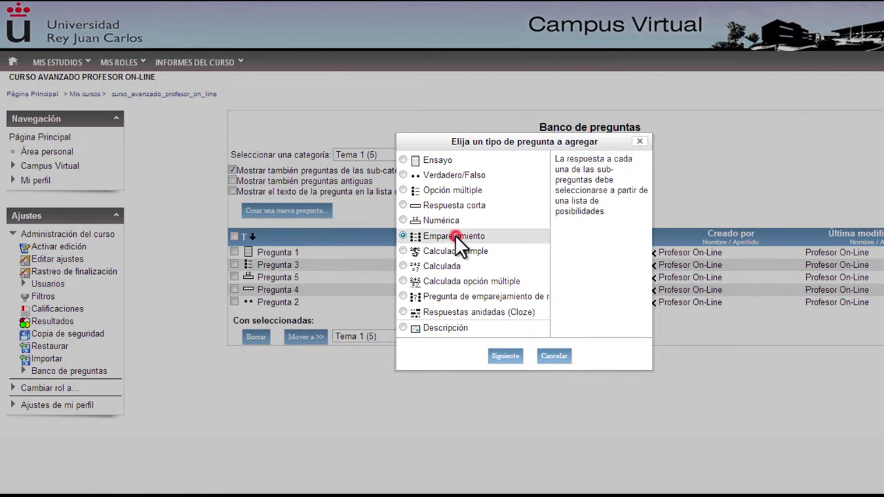
{"action": "left_click", "coordinate": [505, 356]}
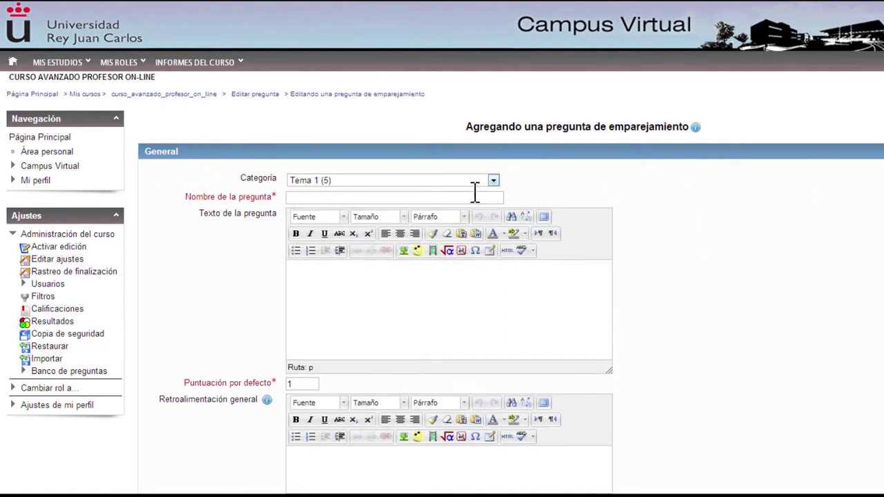
Name the question "Pregunta 6" and enter the text "Asocia las acciones que puede llevar a cabo un profesor, un alumno o ambos en Moodle.".
{"action": "left_click", "coordinate": [467, 197]}
{"action": "type", "text": "Pregunta 6"}
{"action": "left_click", "coordinate": [441, 285]}
{"action": "type", "text": "Asocia las ccion"}
{"action": "key", "text": "BackSpace"}
{"action": "key", "text": "BackSpace"}
{"action": "key", "text": "BackSpace"}
{"action": "key", "text": "BackSpace"}
{"action": "key", "text": "BackSpace"}
{"action": "type", "text": "acciones que pu"}
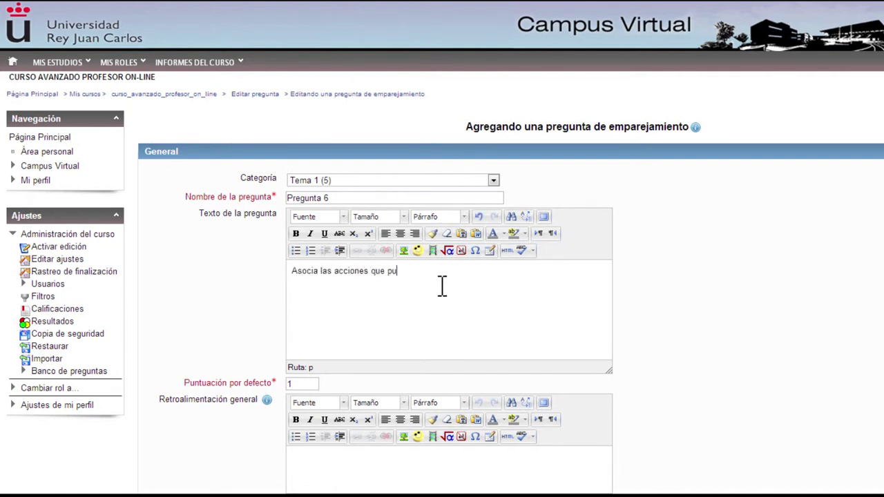
{"action": "type", "text": "ede llevar a cabo un profesor, un al"}
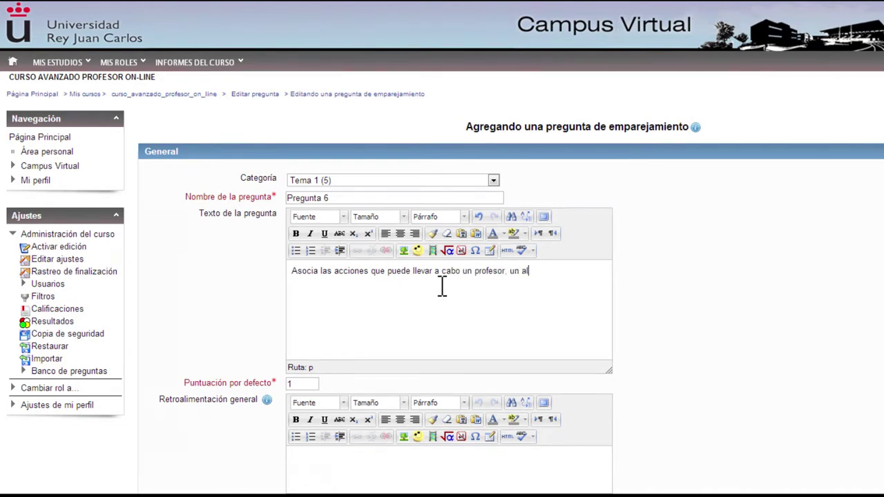
{"action": "type", "text": "umno o ambos en Moodle."}
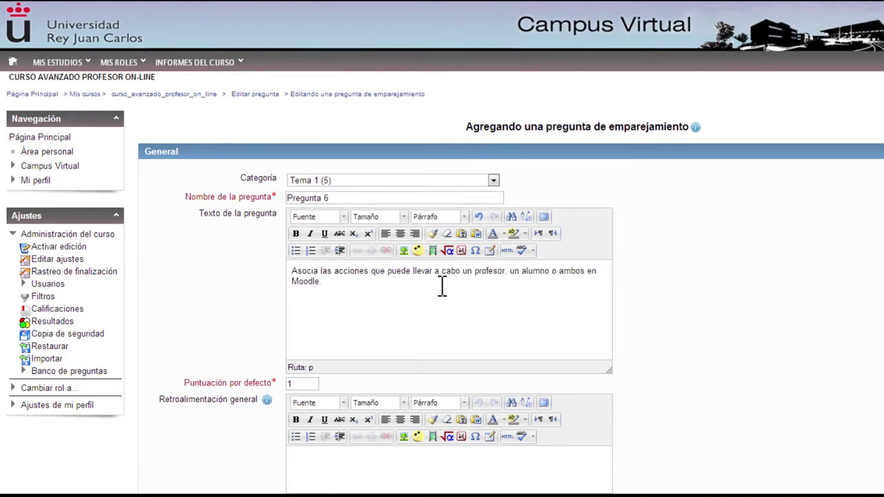
Review the question's default score, general feedback and Barajar settings.
{"action": "scroll", "coordinate": [444, 289], "scroll_direction": "down", "scroll_amount": 3}
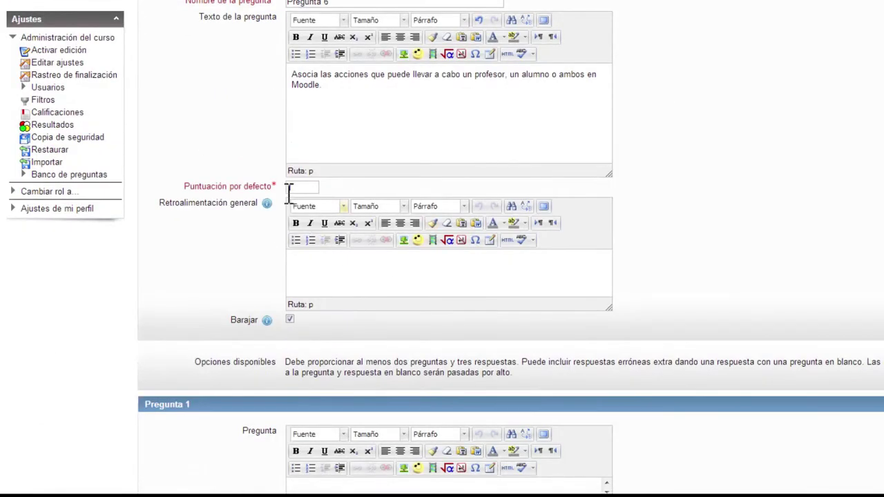
{"action": "left_click", "coordinate": [301, 186]}
{"action": "scroll", "coordinate": [304, 190], "scroll_direction": "down", "scroll_amount": 1}
{"action": "left_click", "coordinate": [332, 197]}
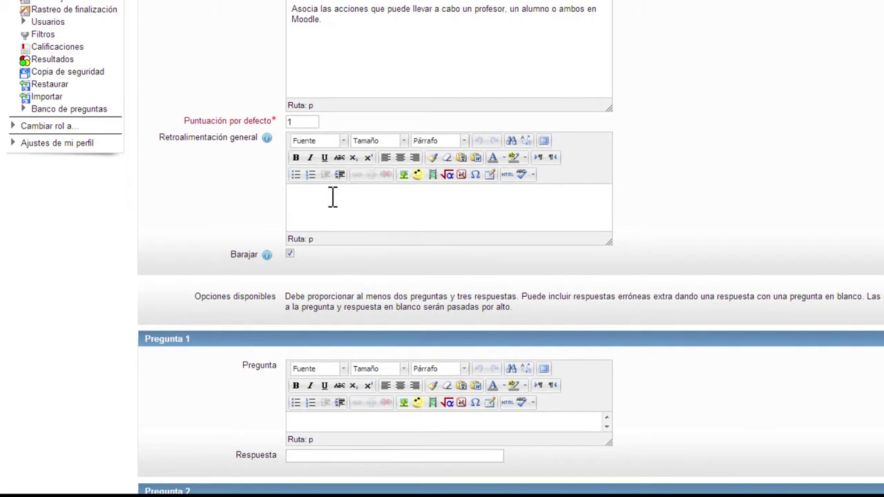
{"action": "scroll", "coordinate": [332, 196], "scroll_direction": "down", "scroll_amount": 2}
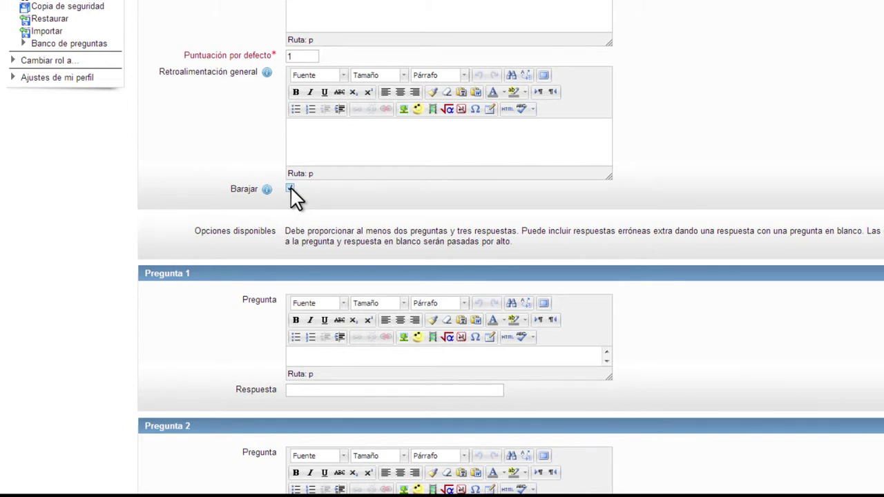
Fill in the first two pairs: "Editar el perfil" with answer "Ambos" and "Crear trabajos" with answer "Profesor".
{"action": "scroll", "coordinate": [355, 198], "scroll_direction": "down", "scroll_amount": 3}
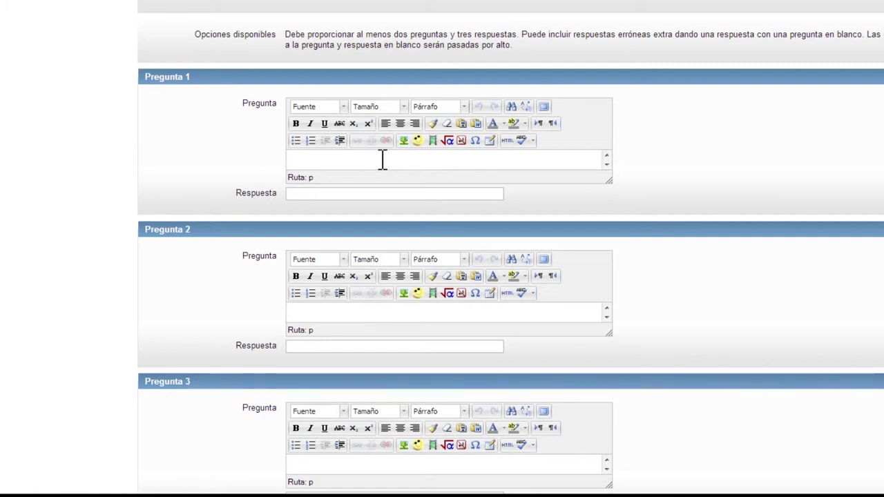
{"action": "left_click", "coordinate": [376, 160]}
{"action": "type", "text": "Editar el perfil"}
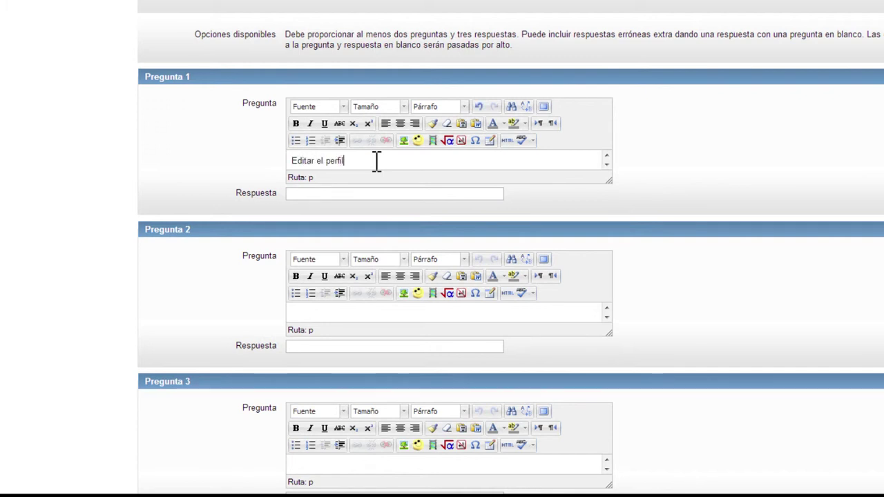
{"action": "key", "text": "Tab"}
{"action": "type", "text": "Ambos"}
{"action": "key", "text": "Tab"}
{"action": "type", "text": "Crear trabajos"}
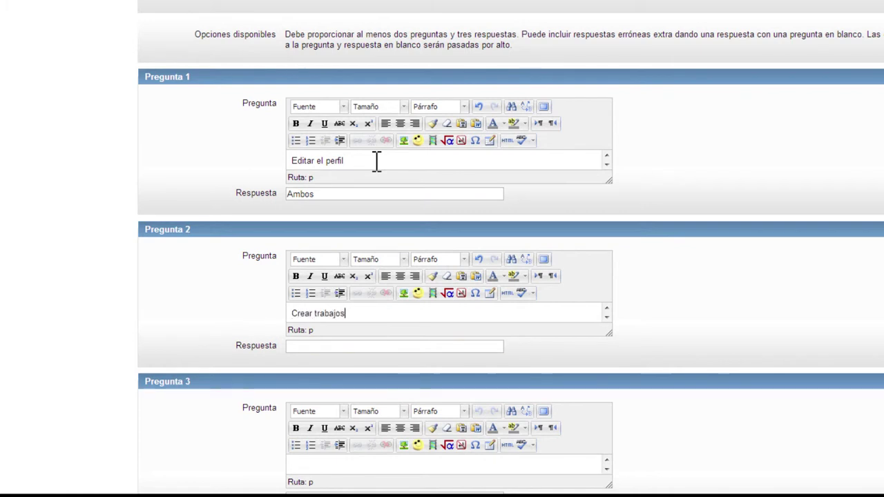
{"action": "key", "text": "Tab"}
{"action": "type", "text": "Profesor"}
Fill in the third pair with the question "Realizar exámenes" and the answer "Alumno".
{"action": "key", "text": "Tab"}
{"action": "type", "text": "Reali"}
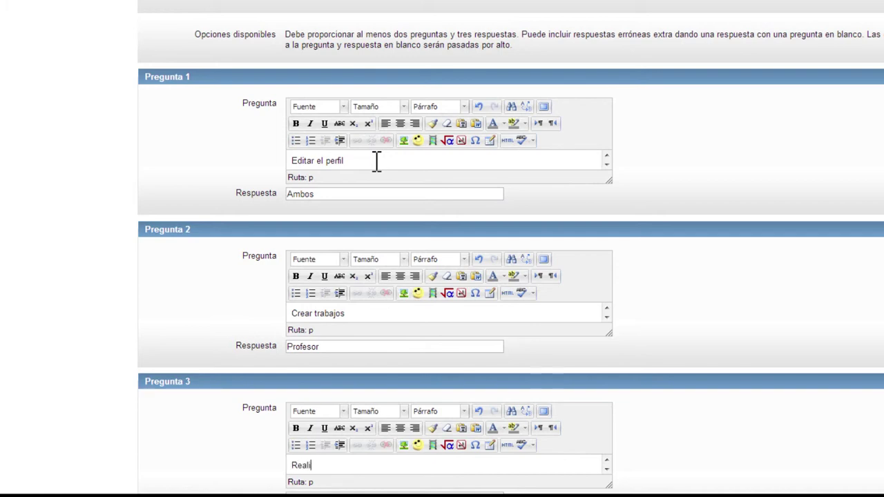
{"action": "type", "text": "zar exámenes"}
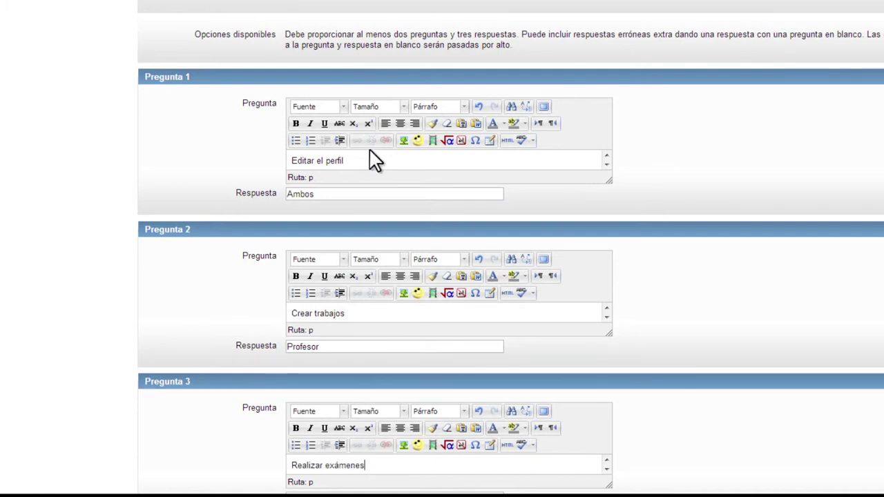
{"action": "scroll", "coordinate": [373, 159], "scroll_direction": "down", "scroll_amount": 3}
{"action": "left_click", "coordinate": [376, 301]}
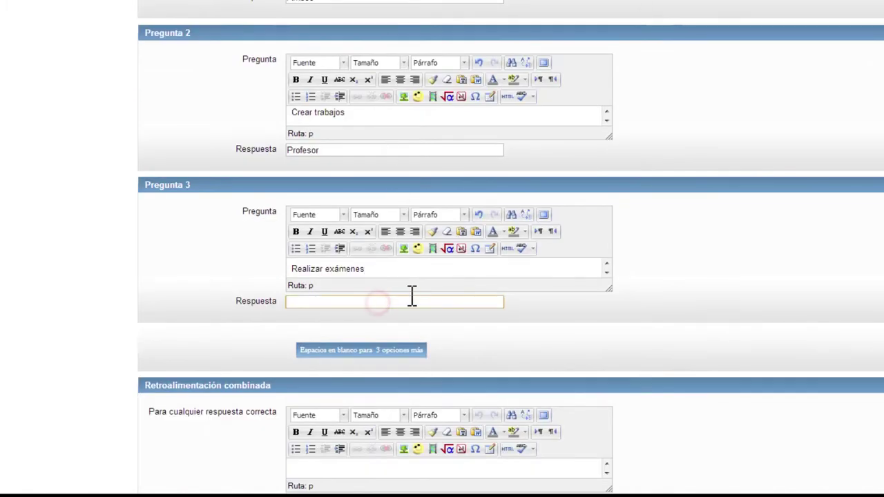
{"action": "type", "text": "Alumno"}
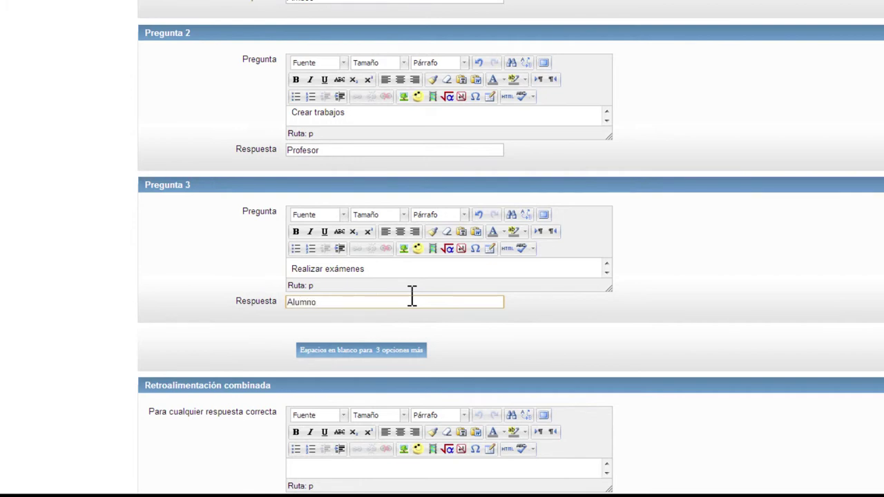
Add three more blank options and fill in the fourth pair with "Escribir correo" and the answer "Ambos".
{"action": "left_click", "coordinate": [365, 354]}
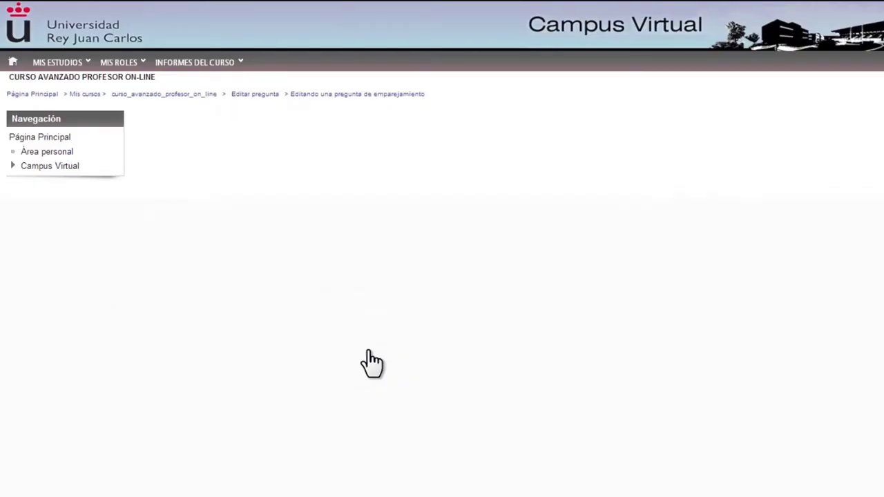
{"action": "scroll", "coordinate": [466, 344], "scroll_direction": "down", "scroll_amount": 15}
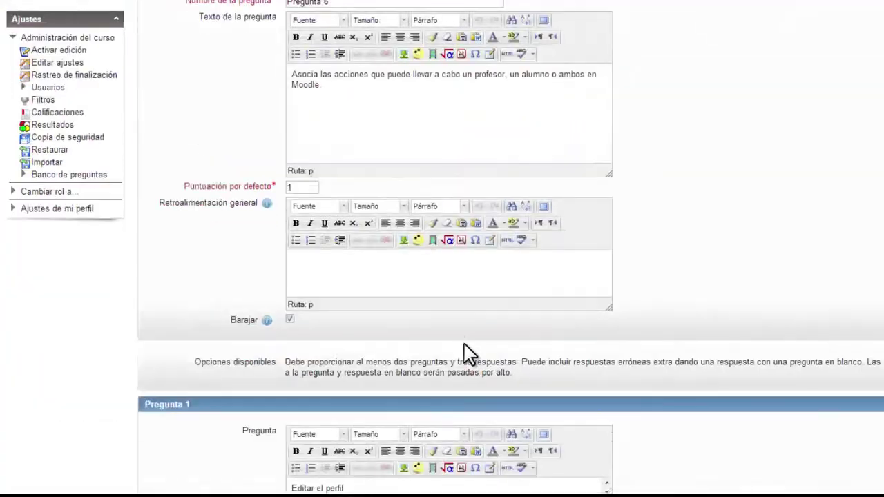
{"action": "scroll", "coordinate": [466, 348], "scroll_direction": "down", "scroll_amount": 4}
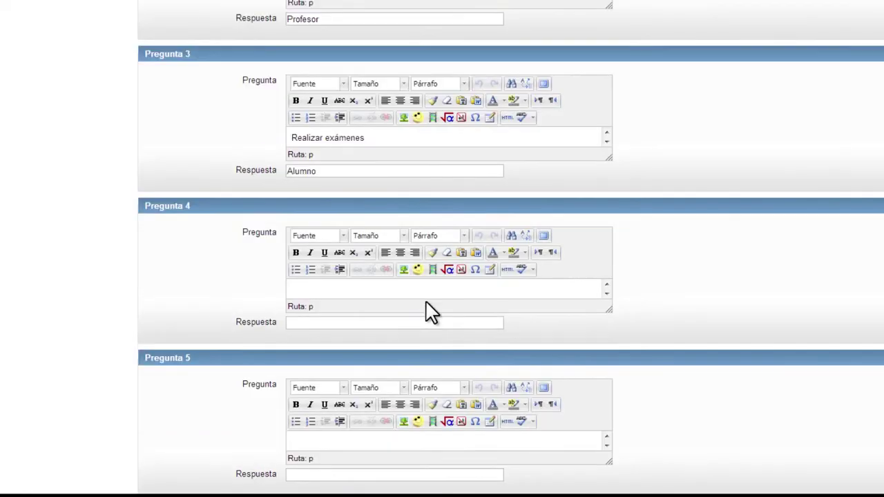
{"action": "left_click", "coordinate": [429, 289]}
{"action": "type", "text": "Escribir correo"}
{"action": "key", "text": "Tab"}
{"action": "type", "text": "Ambos"}
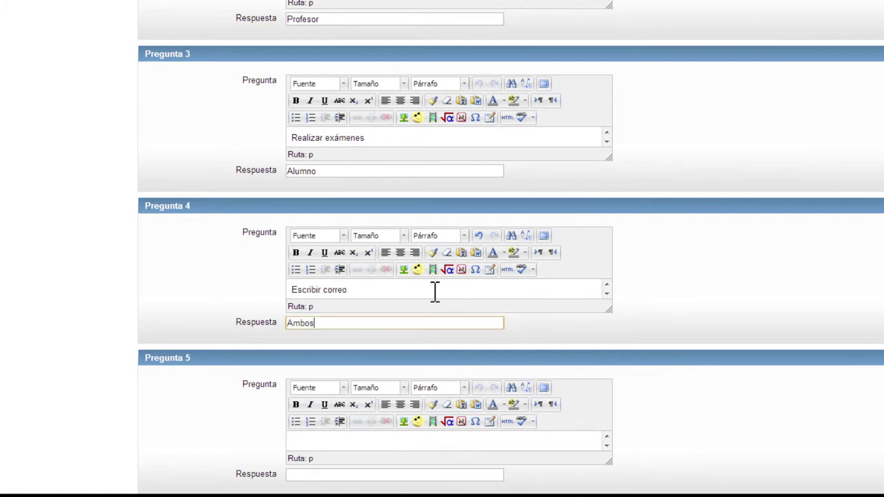
Examine the combined feedback fields for correct, partially correct and incorrect answers.
{"action": "scroll", "coordinate": [435, 291], "scroll_direction": "down", "scroll_amount": 1}
{"action": "left_click", "coordinate": [688, 276]}
{"action": "scroll", "coordinate": [690, 283], "scroll_direction": "down", "scroll_amount": 2}
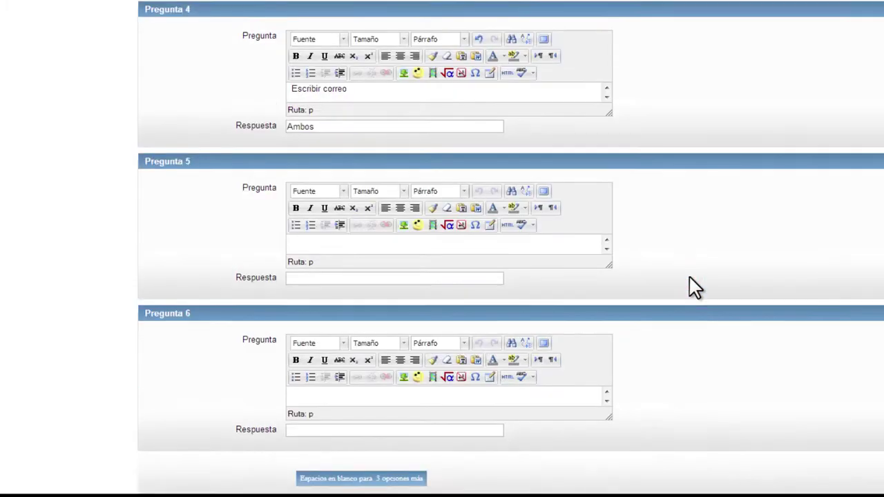
{"action": "scroll", "coordinate": [690, 284], "scroll_direction": "down", "scroll_amount": 5}
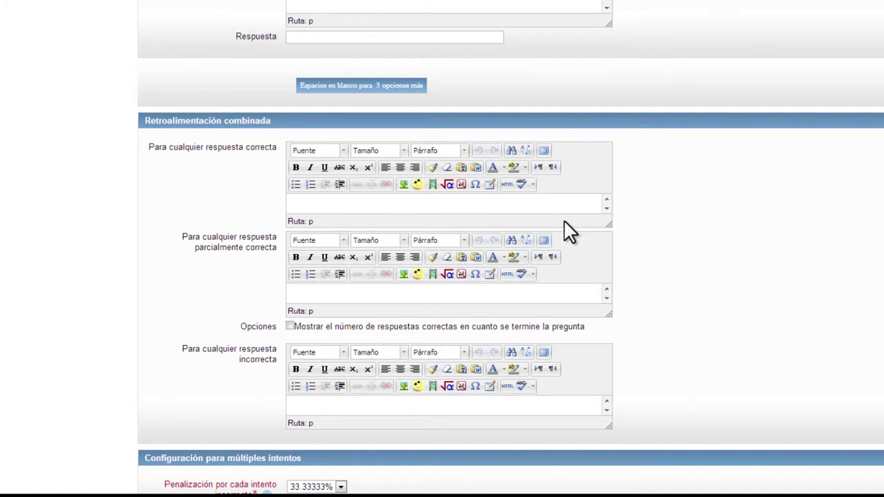
{"action": "left_click", "coordinate": [529, 207]}
{"action": "left_click", "coordinate": [395, 293]}
{"action": "left_click", "coordinate": [357, 404]}
{"action": "scroll", "coordinate": [414, 395], "scroll_direction": "down", "scroll_amount": 1}
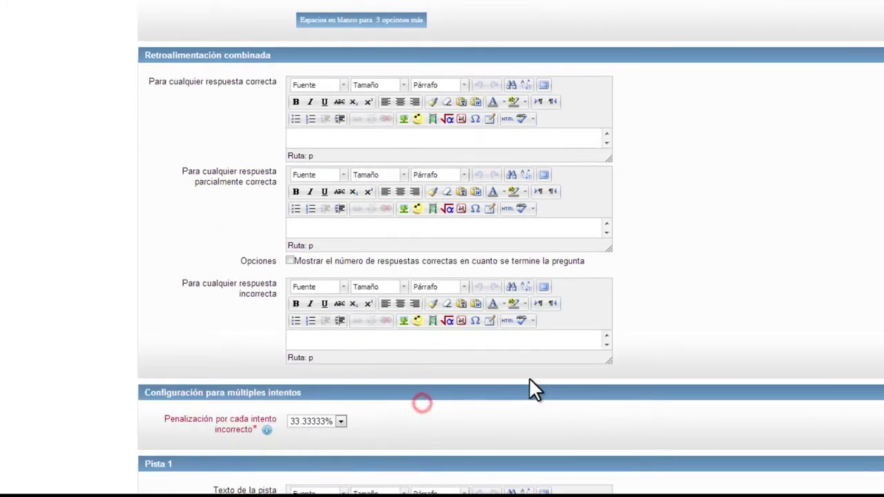
Examine the penalty choices for each incorrect attempt and the text field of the first hint.
{"action": "scroll", "coordinate": [529, 380], "scroll_direction": "down", "scroll_amount": 3}
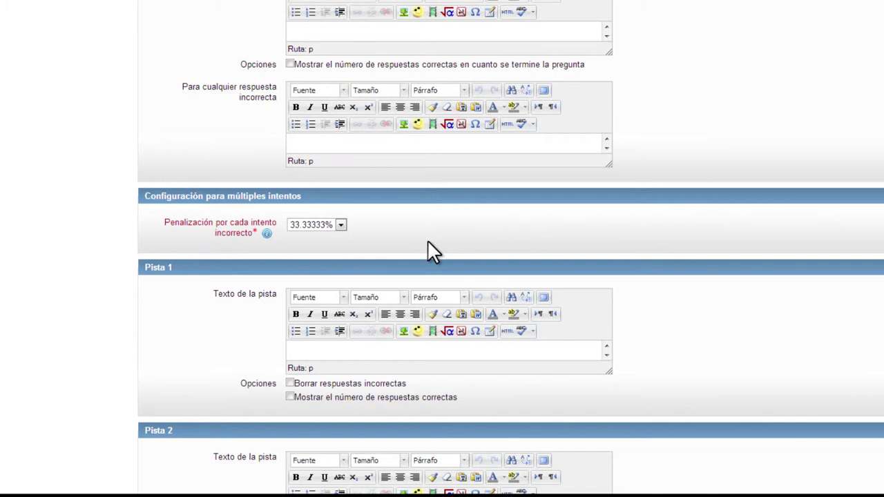
{"action": "scroll", "coordinate": [428, 241], "scroll_direction": "down", "scroll_amount": 1}
{"action": "left_click", "coordinate": [341, 159]}
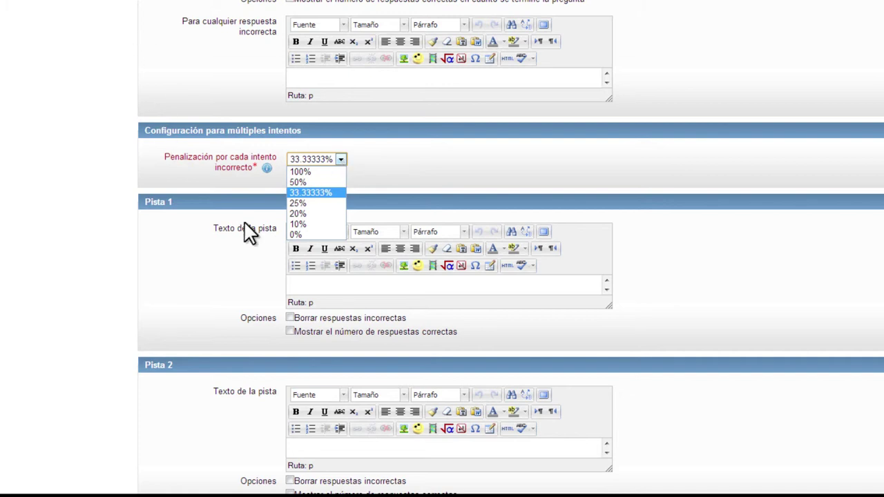
{"action": "left_click", "coordinate": [336, 284]}
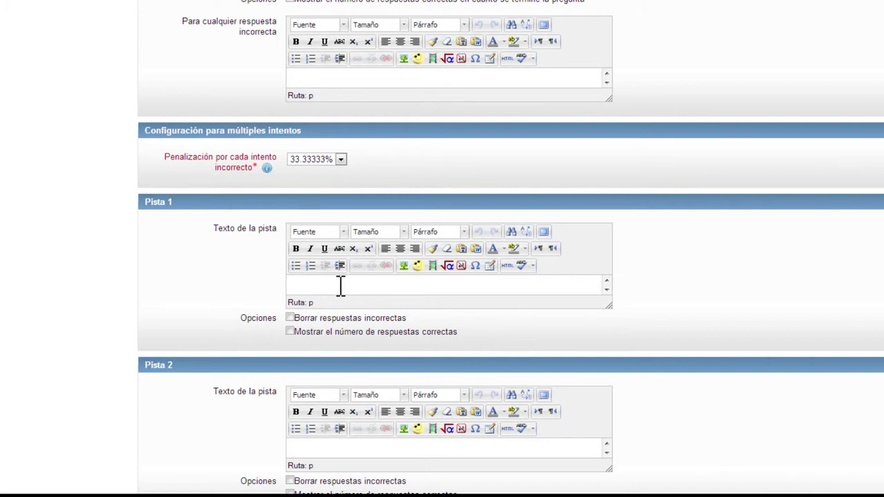
{"action": "left_click", "coordinate": [174, 298]}
{"action": "left_click", "coordinate": [197, 288]}
Save the new matching question.
{"action": "scroll", "coordinate": [199, 296], "scroll_direction": "down", "scroll_amount": 3}
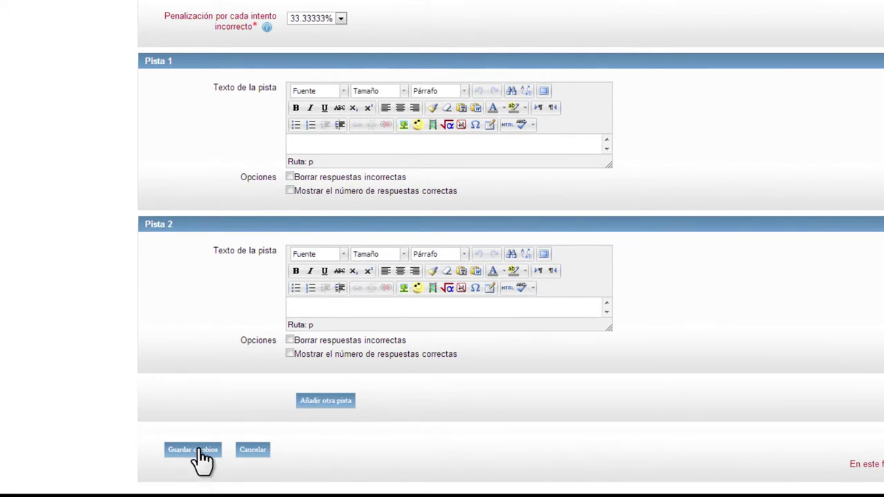
{"action": "left_click", "coordinate": [199, 450]}
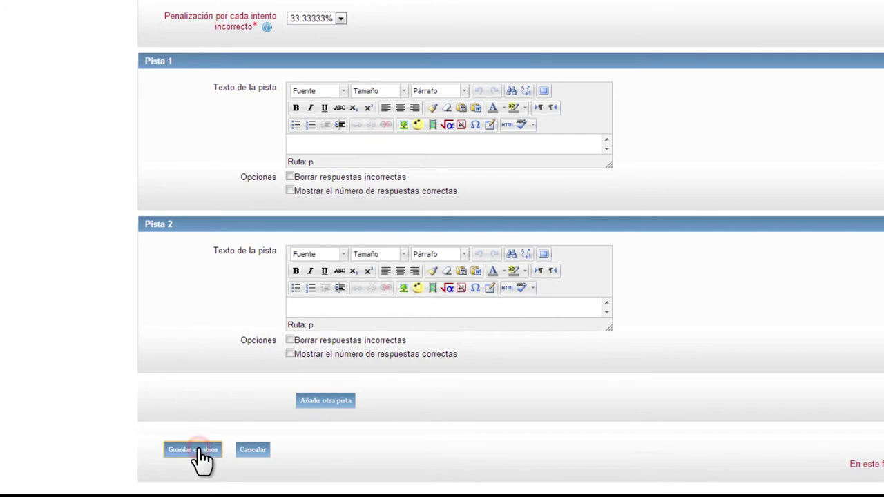